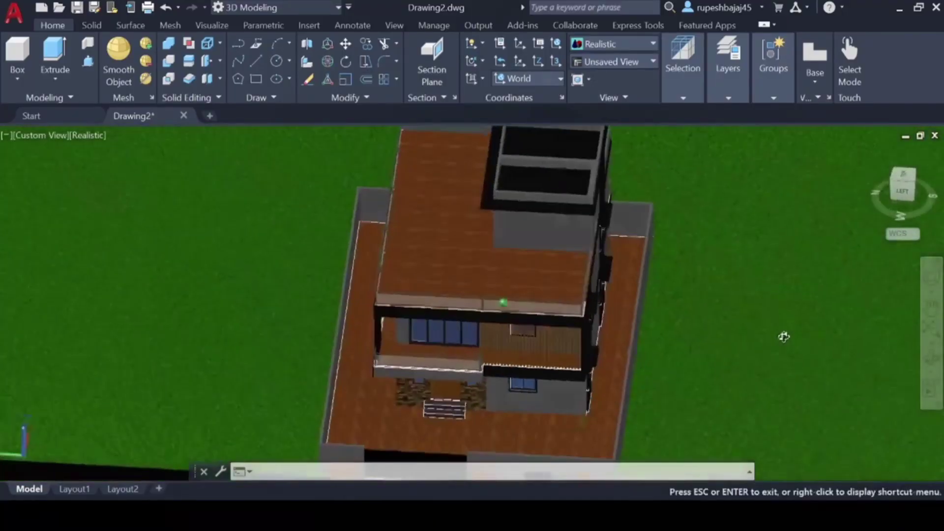
Step: End the orbit once the house's wooden roof terraces are seen from above
{"action": "key", "text": "Escape"}
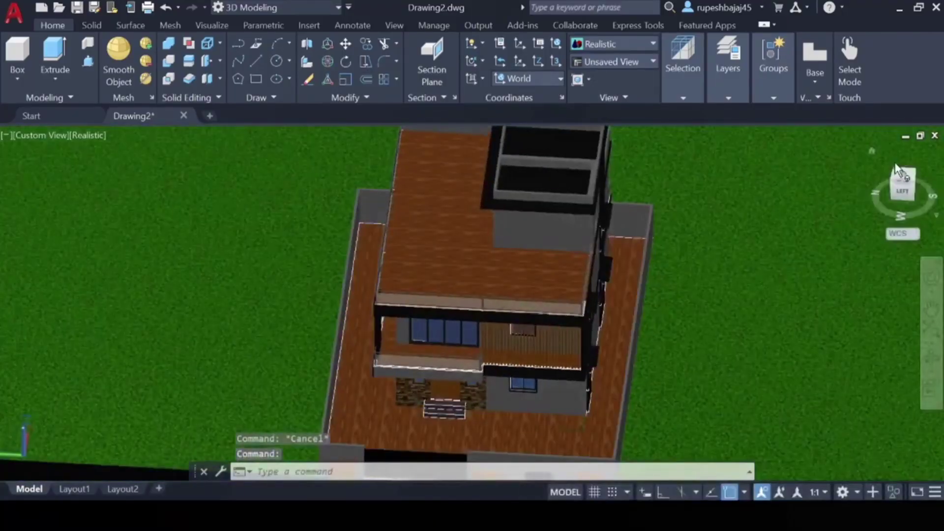